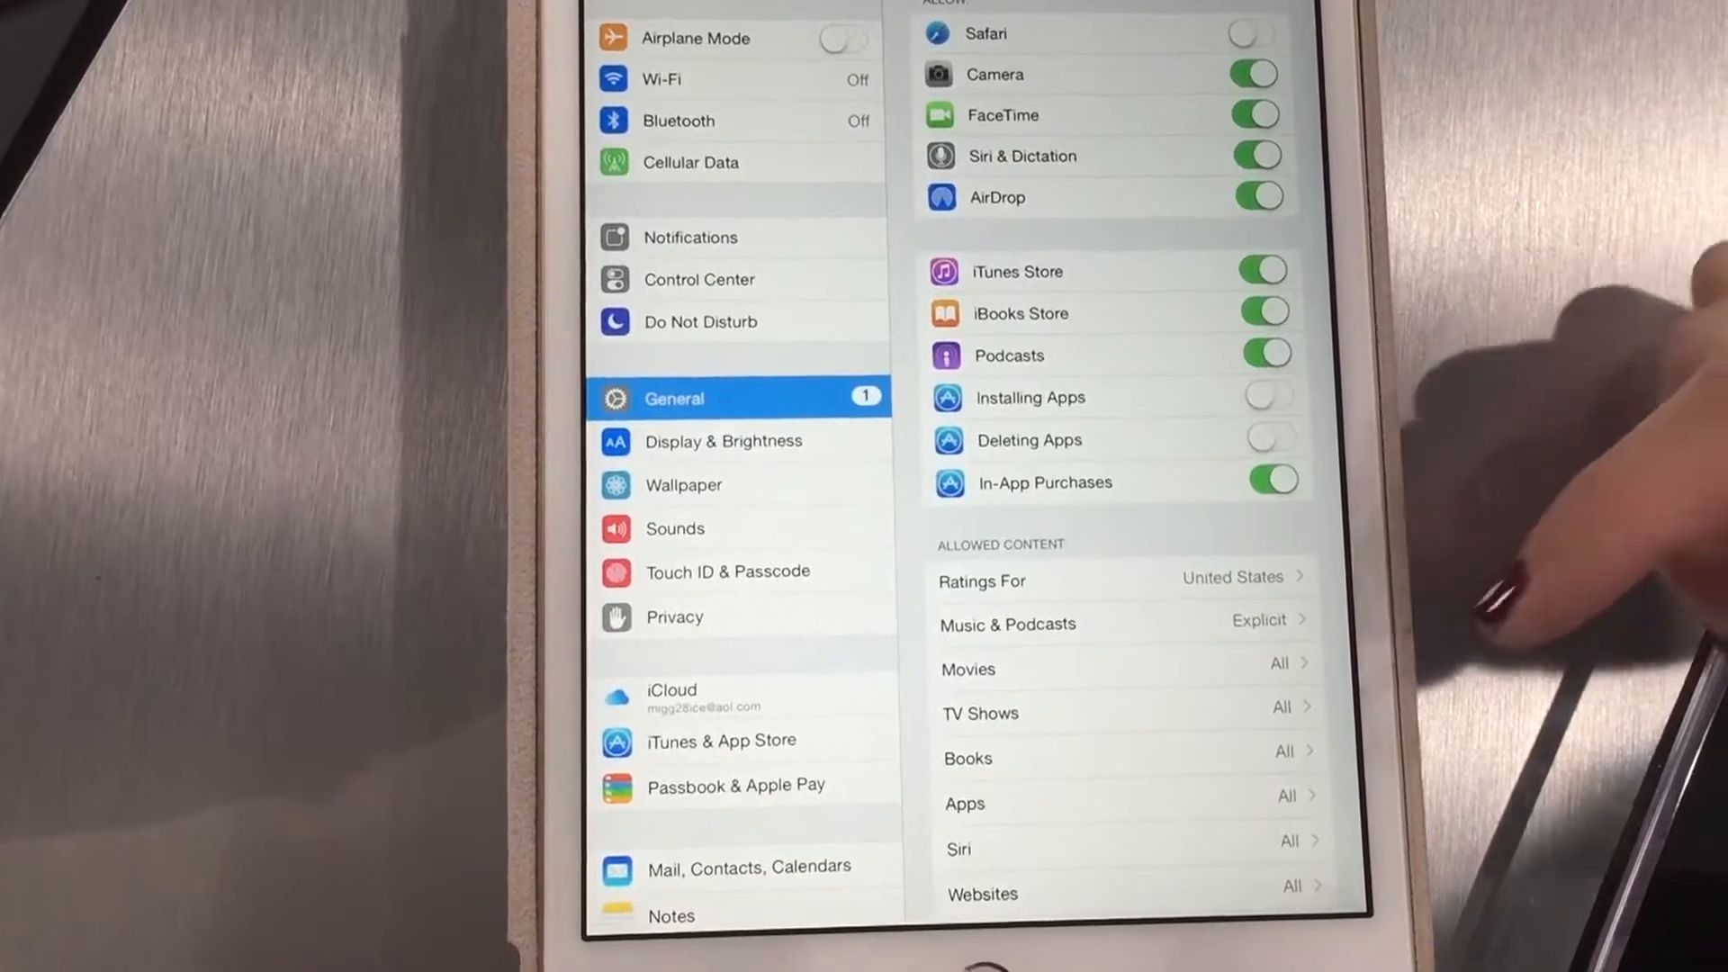
pyautogui.scroll(-3, 1121, 608)
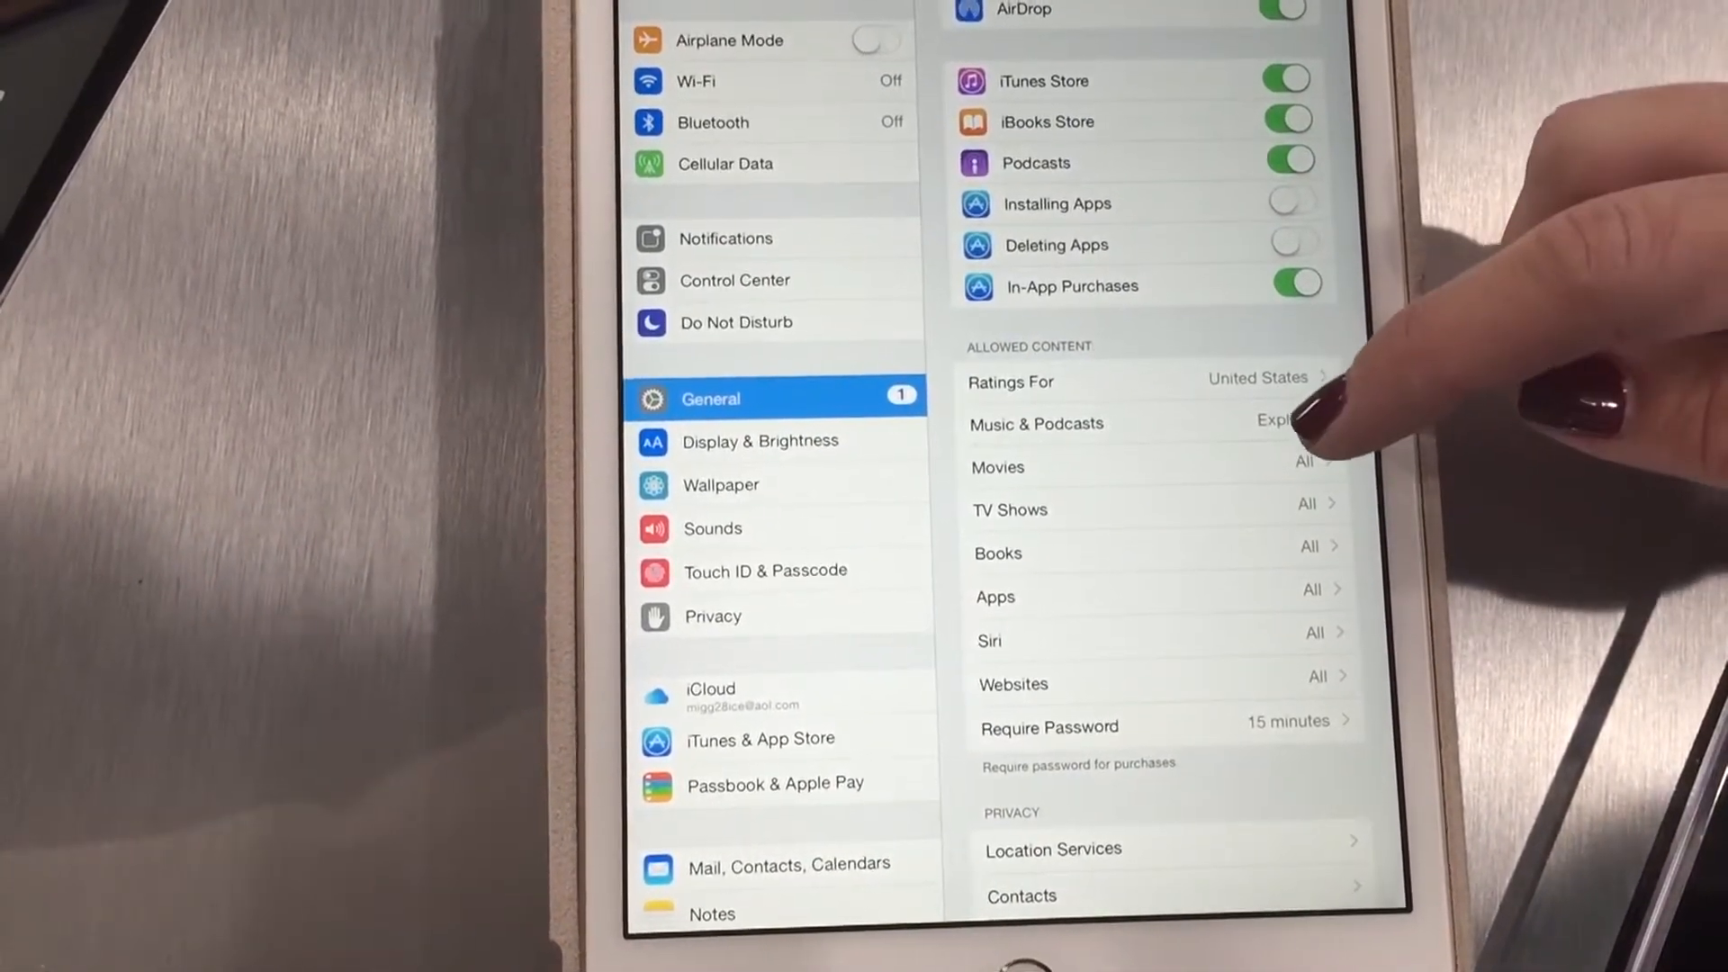
# Turn off Explicit so only clean Music & Podcasts content is allowed.
pyautogui.click(1148, 423)
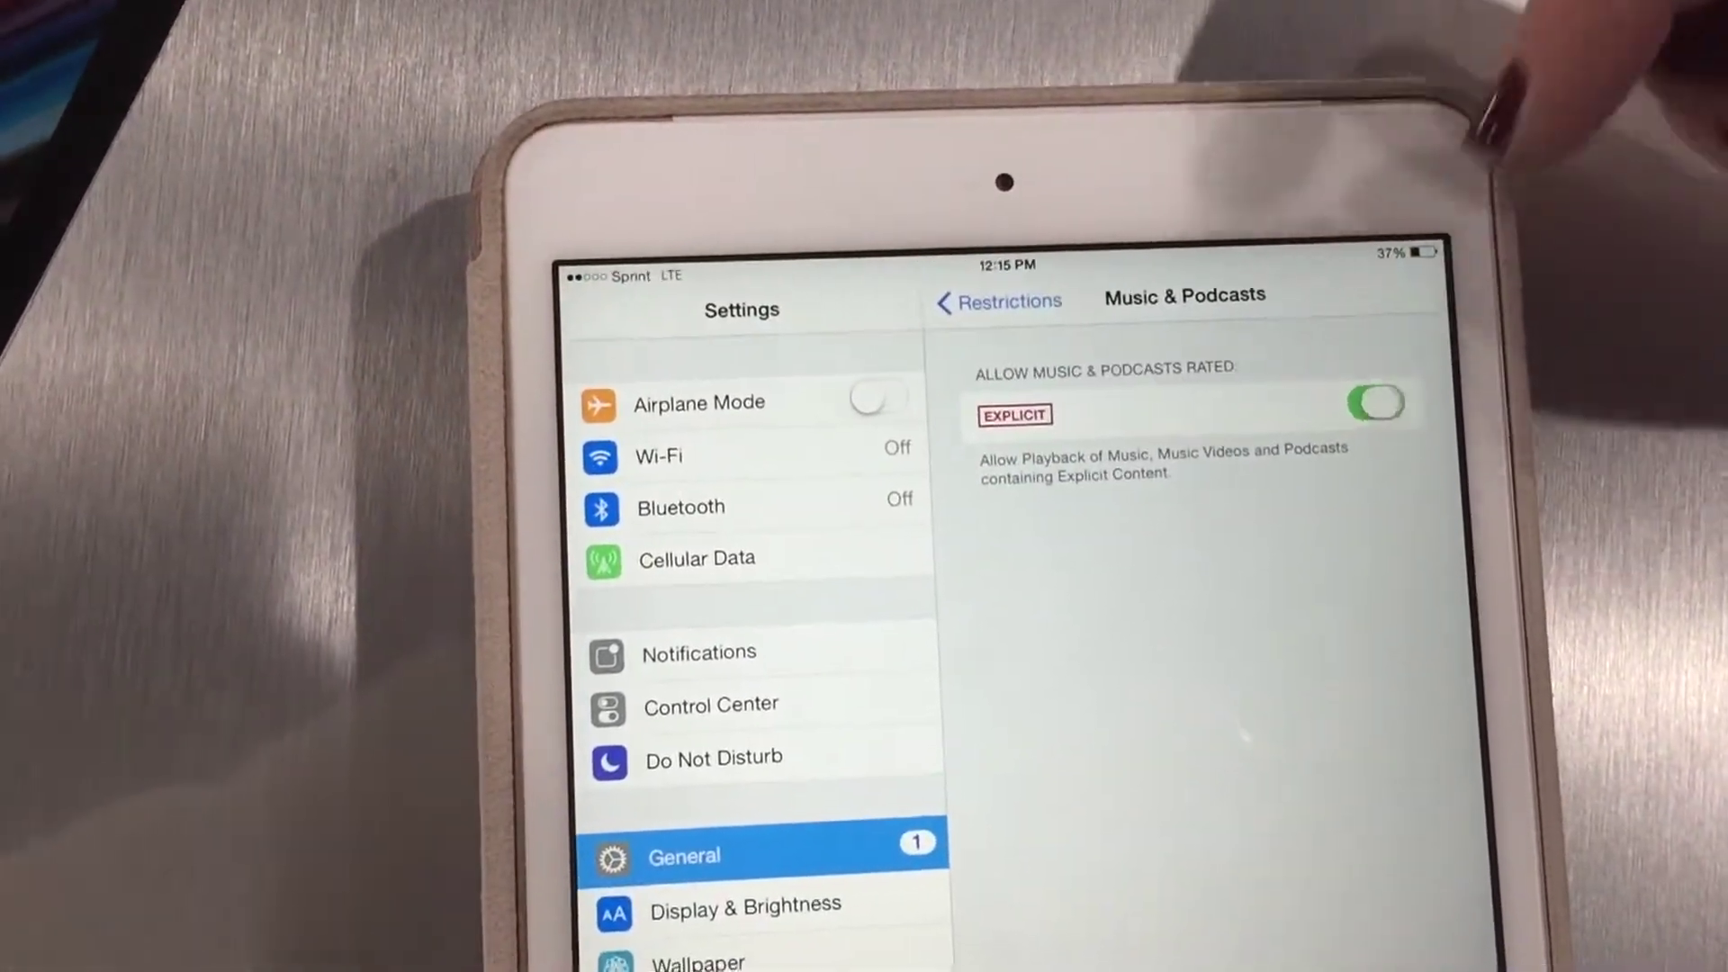
pyautogui.click(1351, 418)
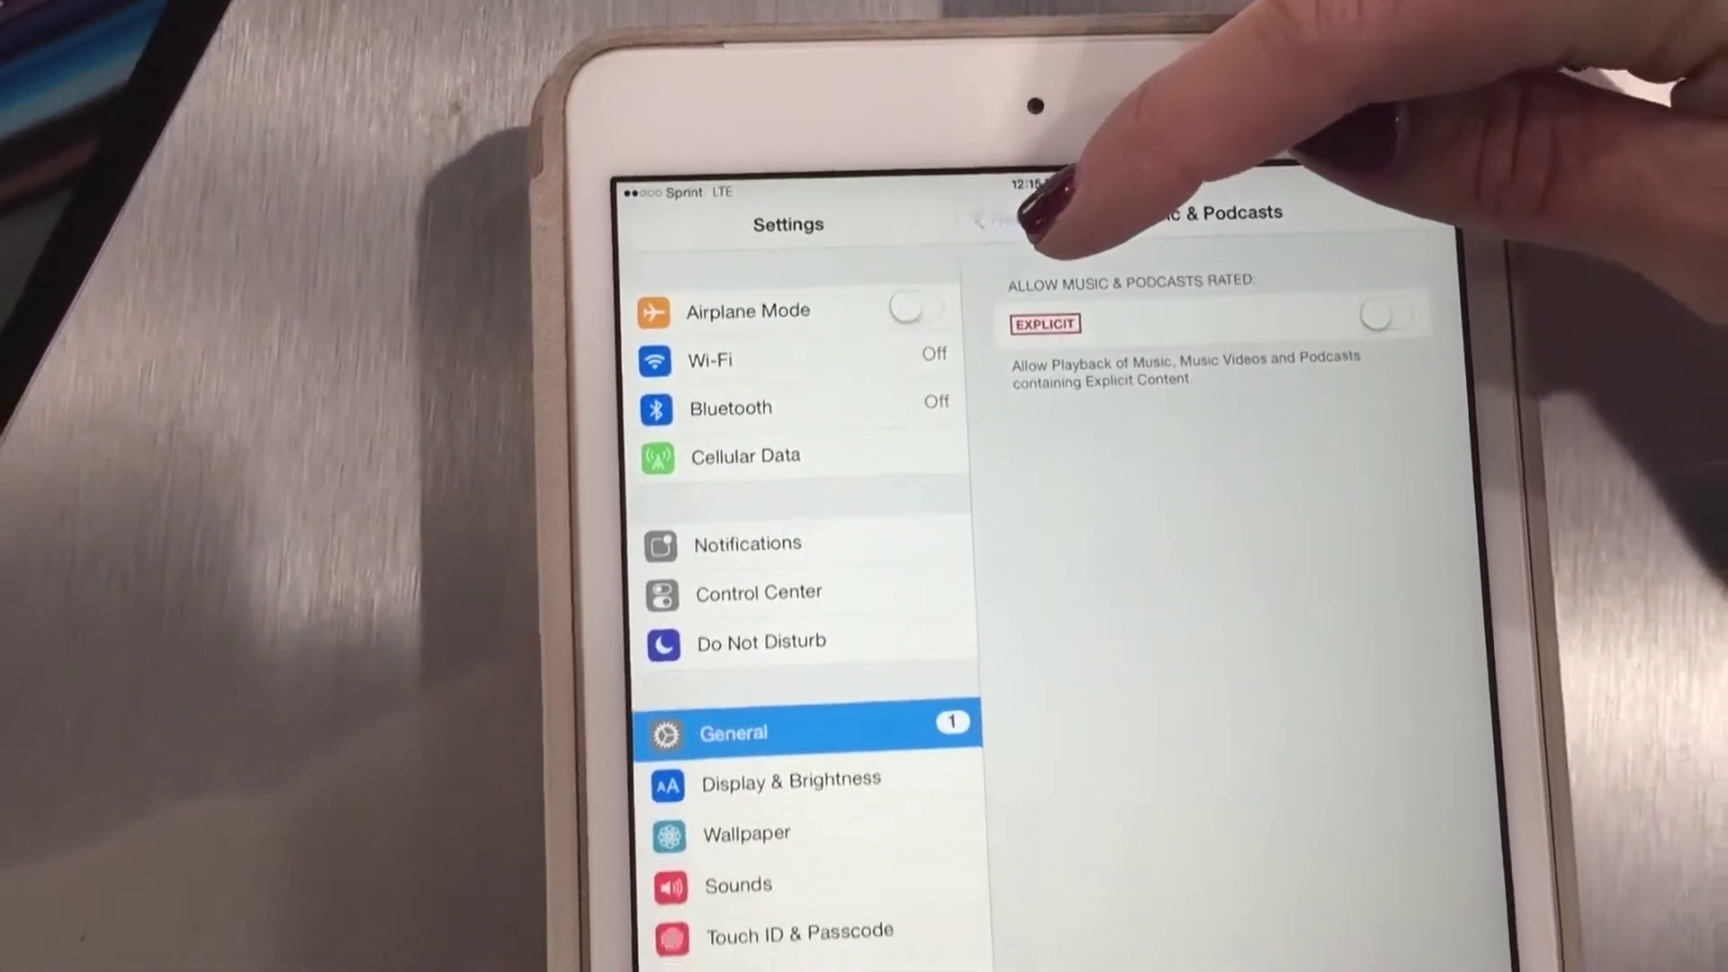
pyautogui.click(1046, 219)
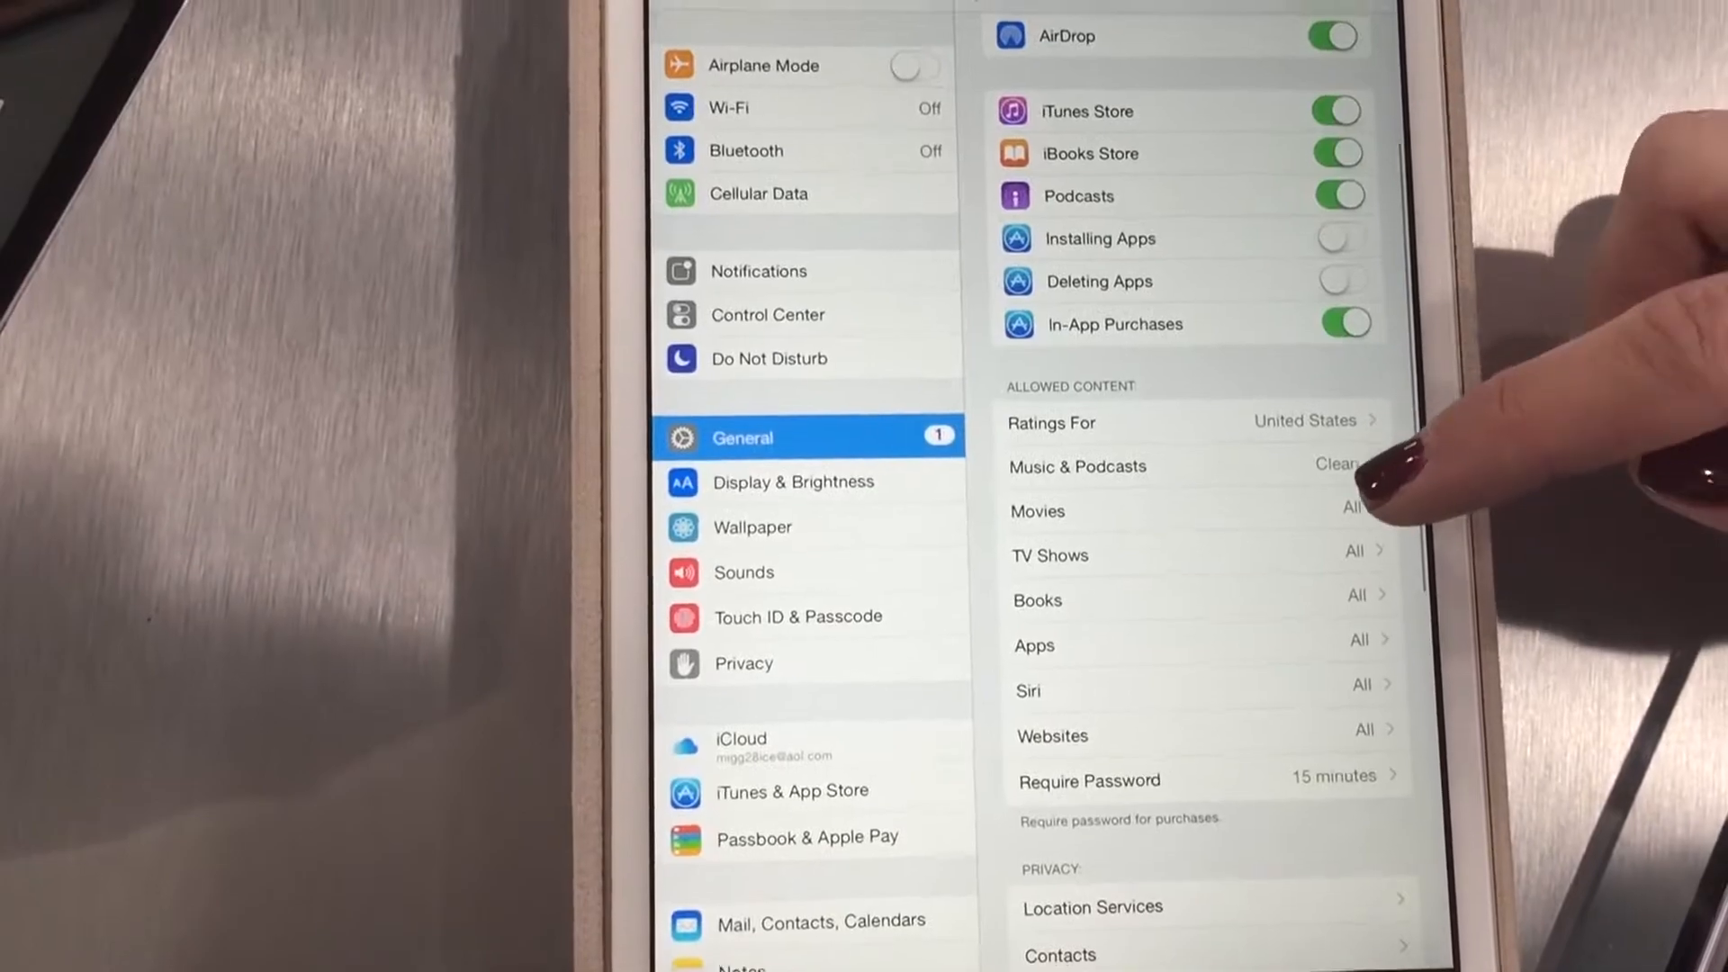
# Limit Movies to PG-13 and TV Shows to TV-G.
pyautogui.click(1351, 518)
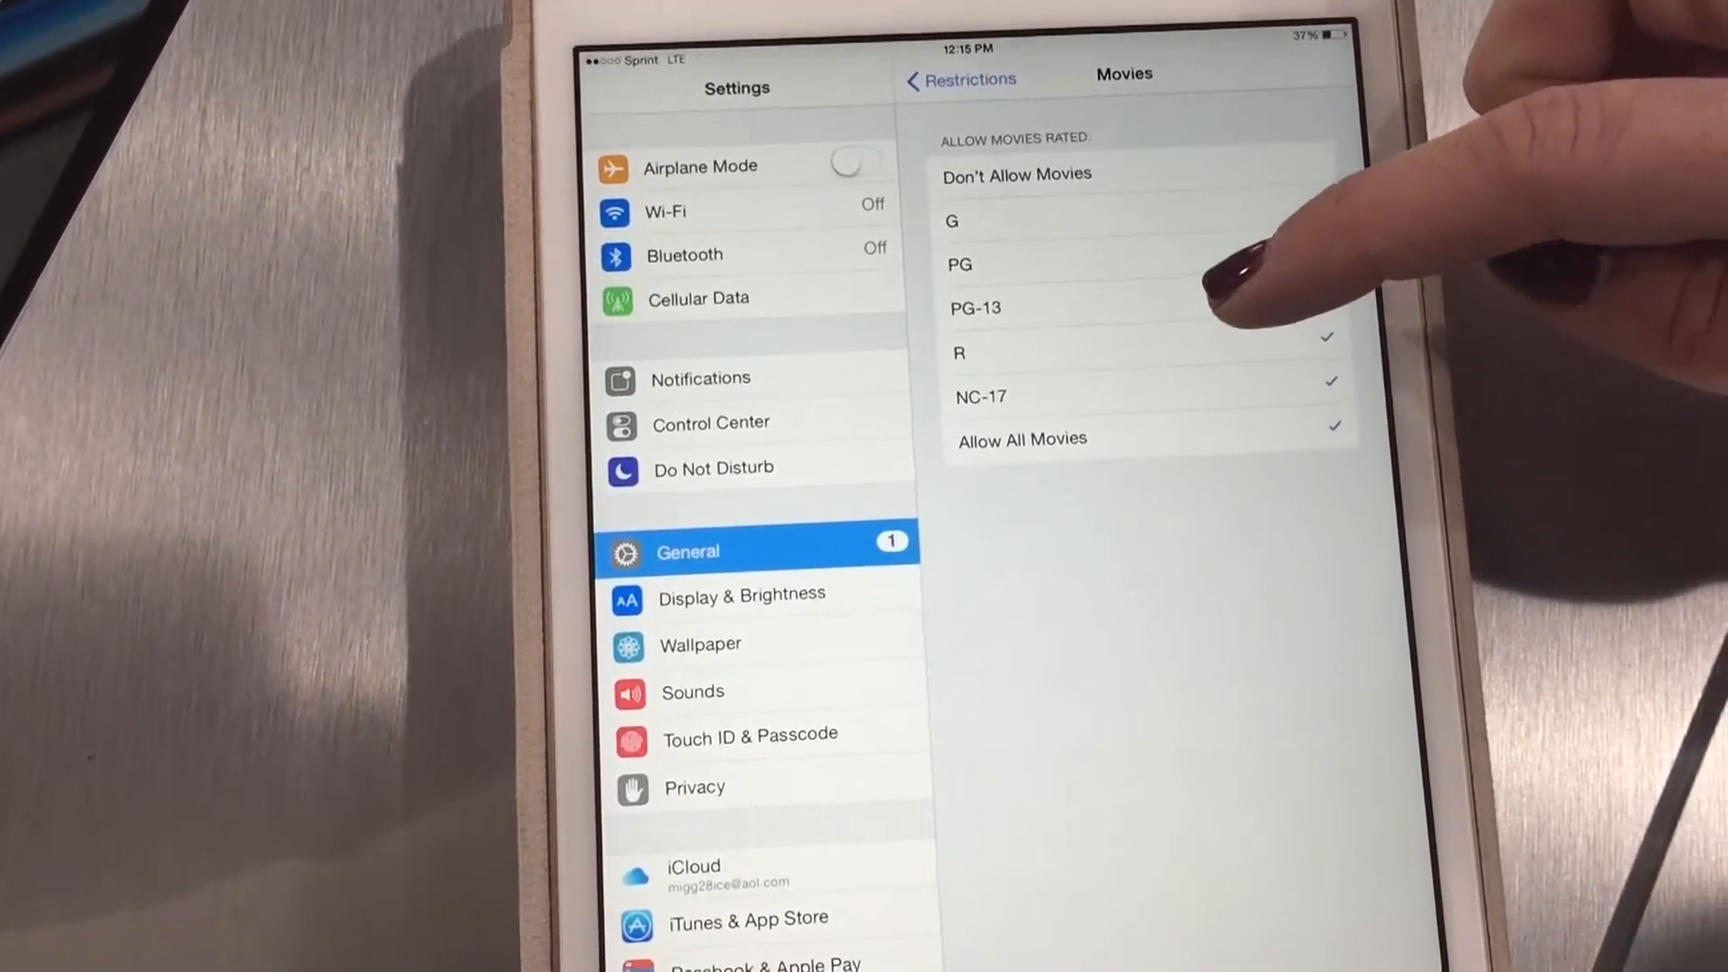
pyautogui.click(945, 81)
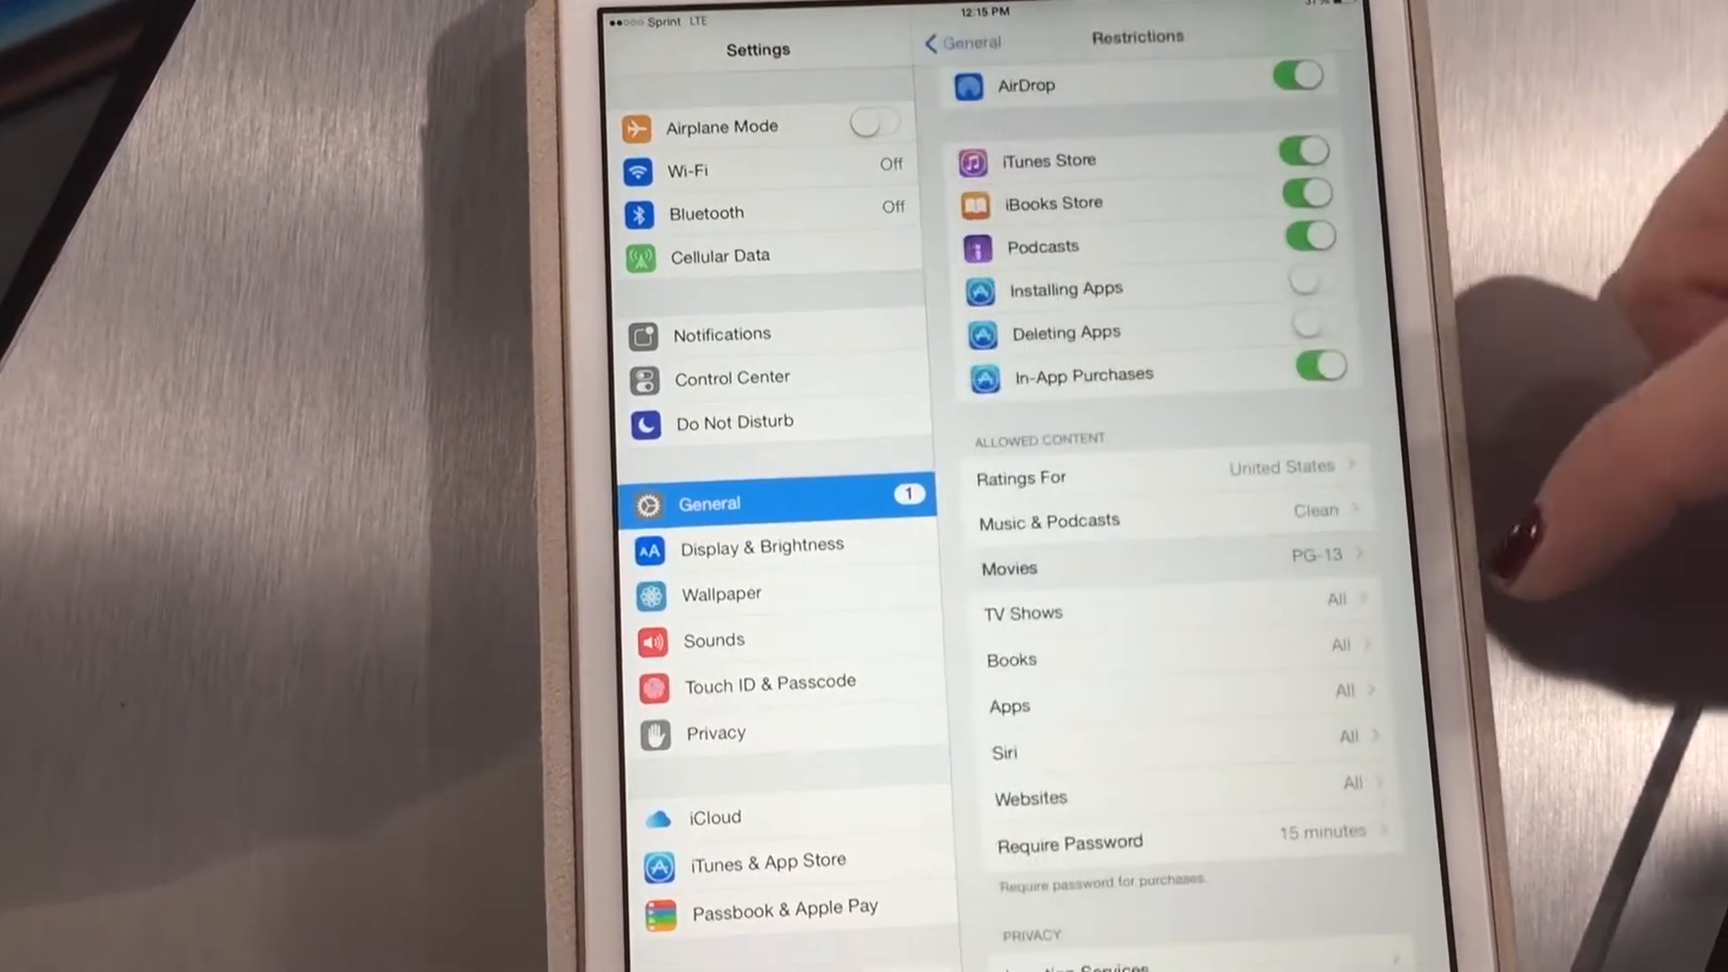
pyautogui.click(1337, 555)
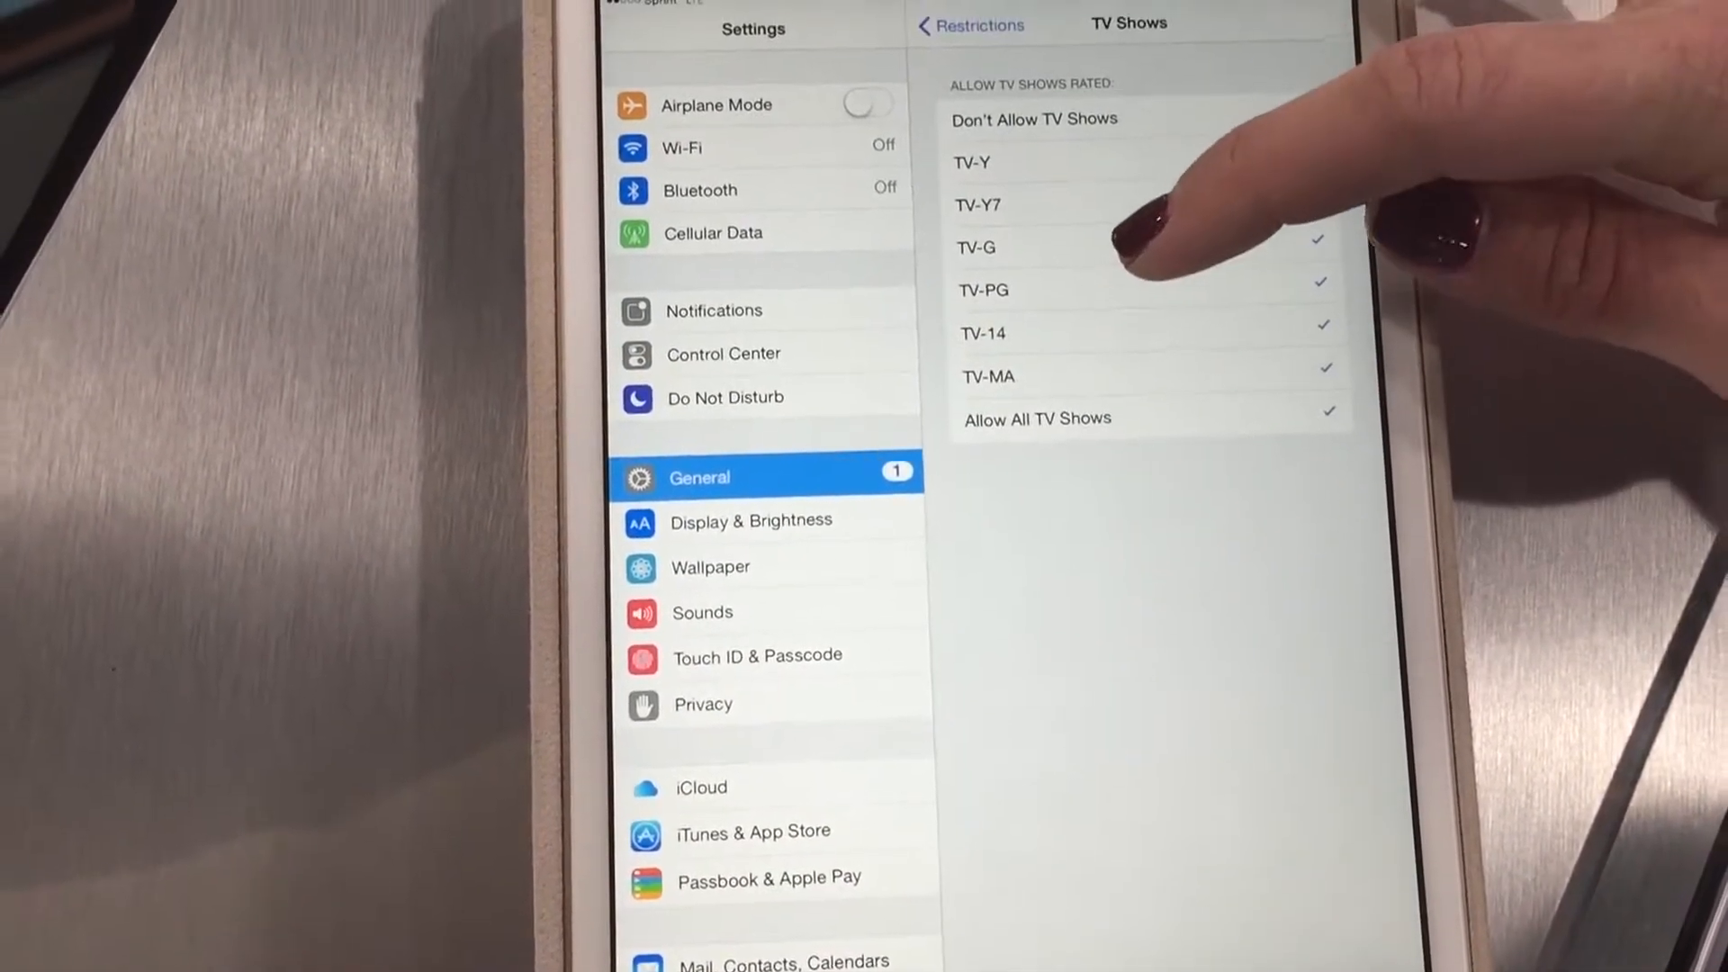
pyautogui.click(1147, 216)
pyautogui.click(945, 58)
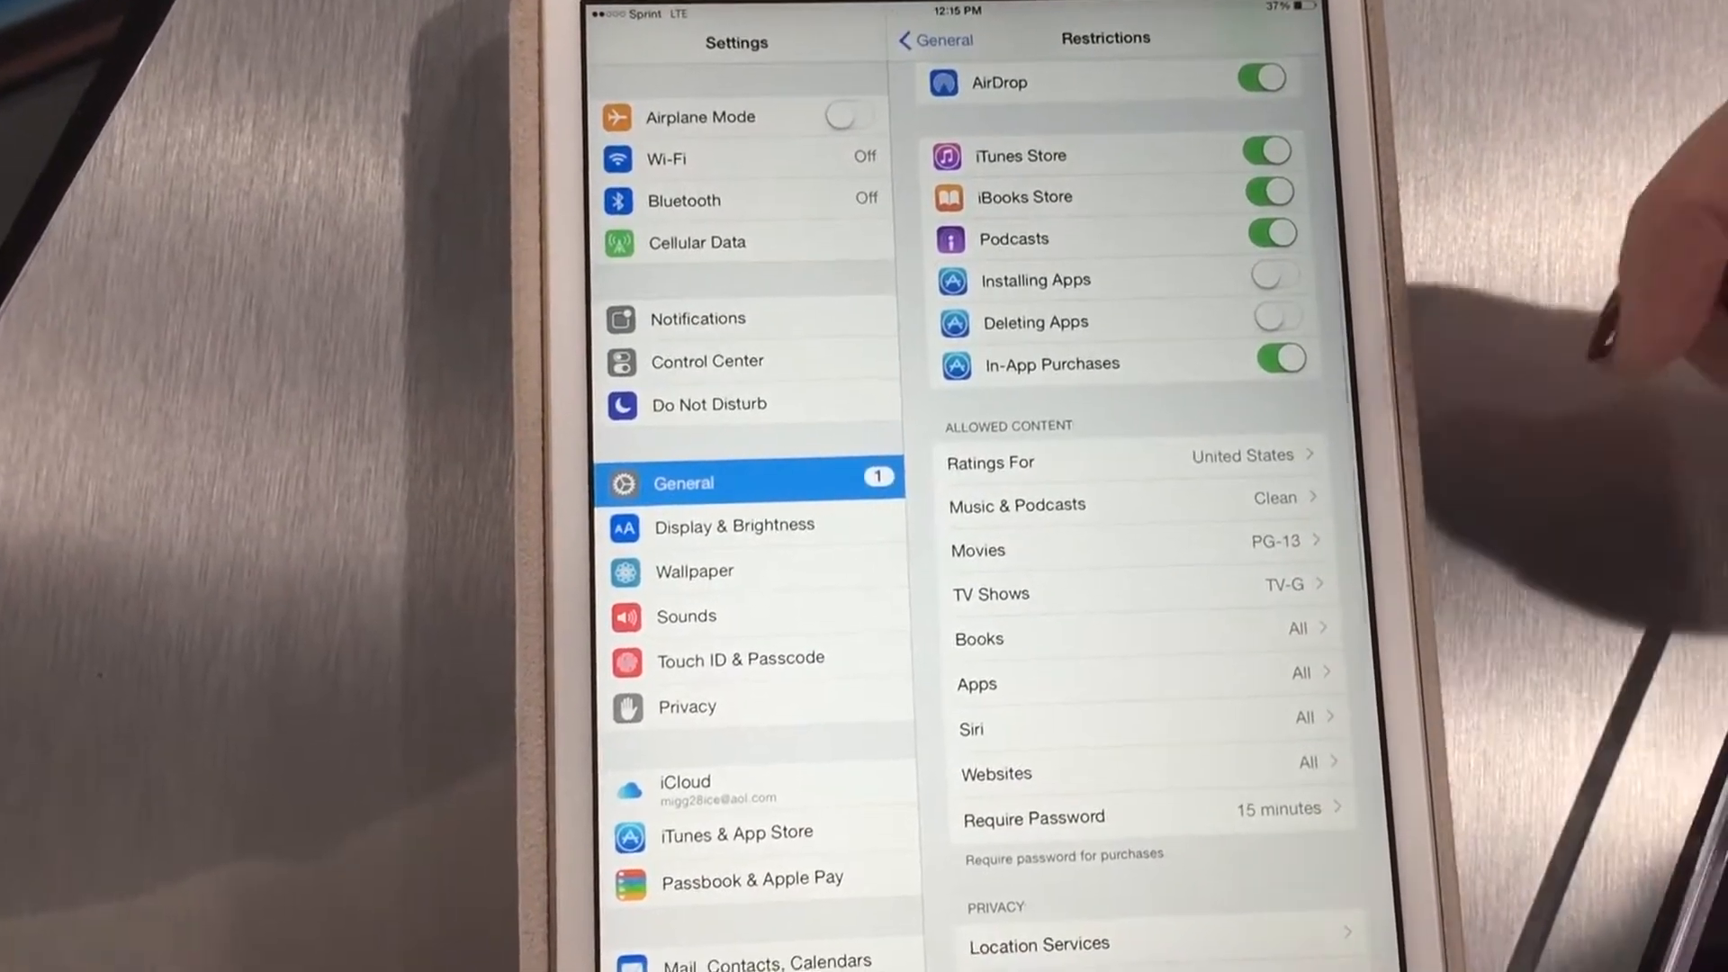
# Go into Siri's Allowed Content options to restrict its explicit language.
pyautogui.click(1147, 713)
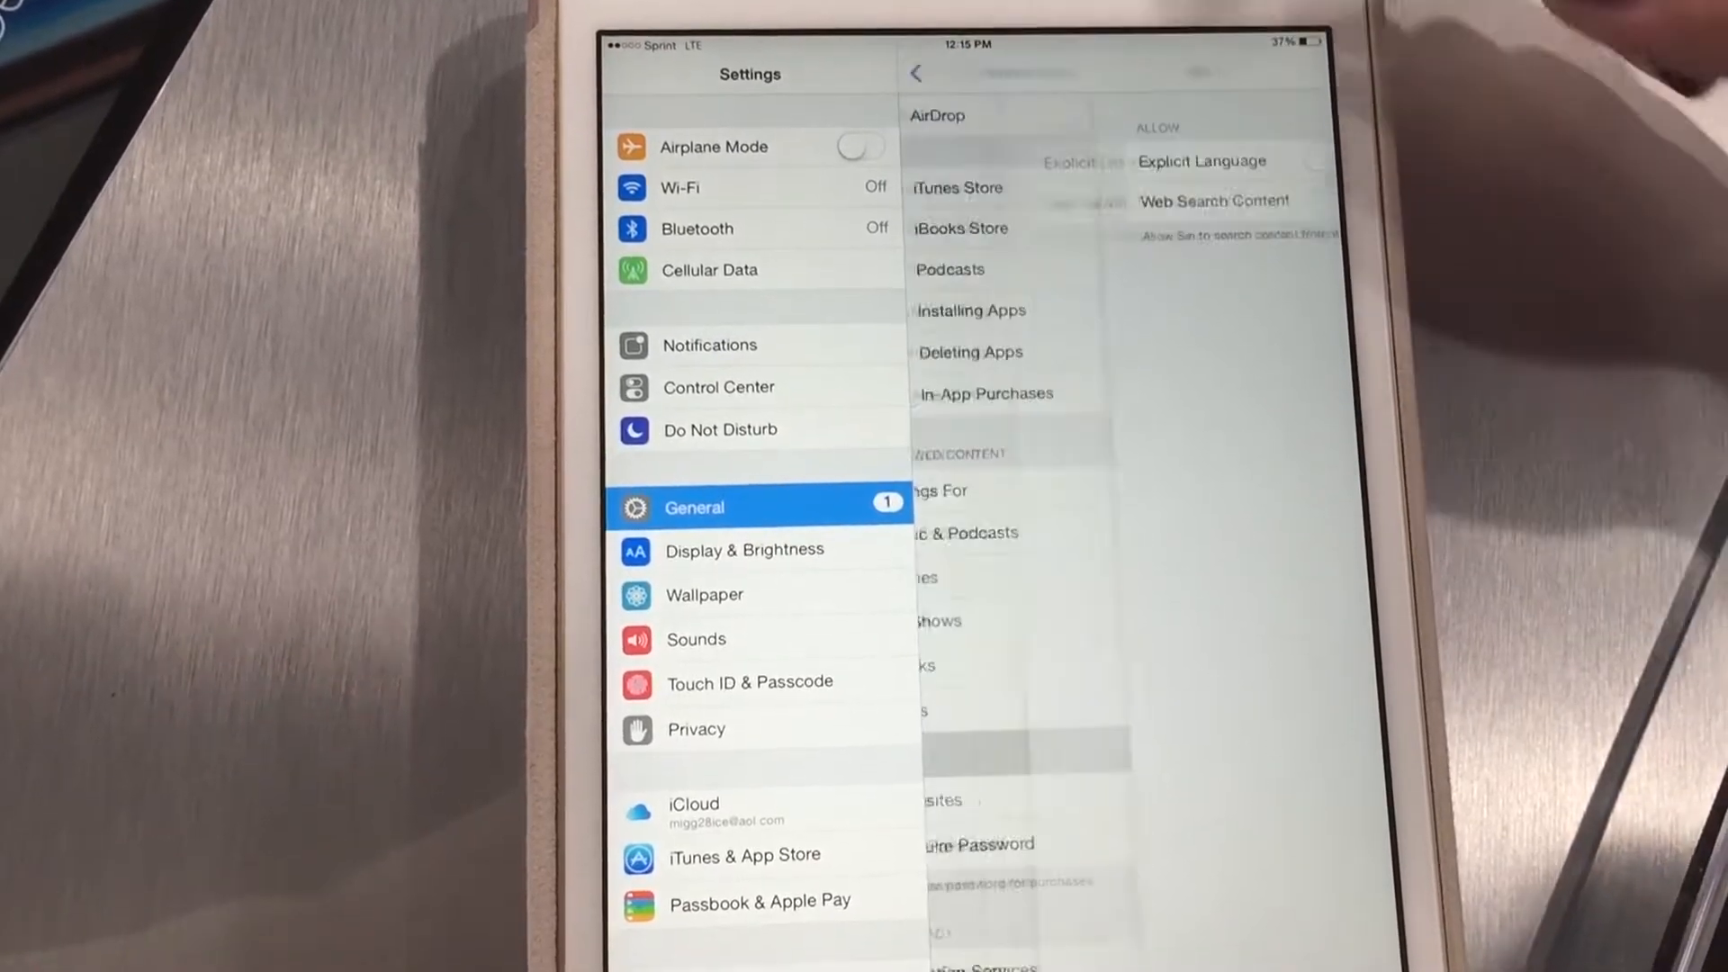
pyautogui.scroll(-8, 1189, 675)
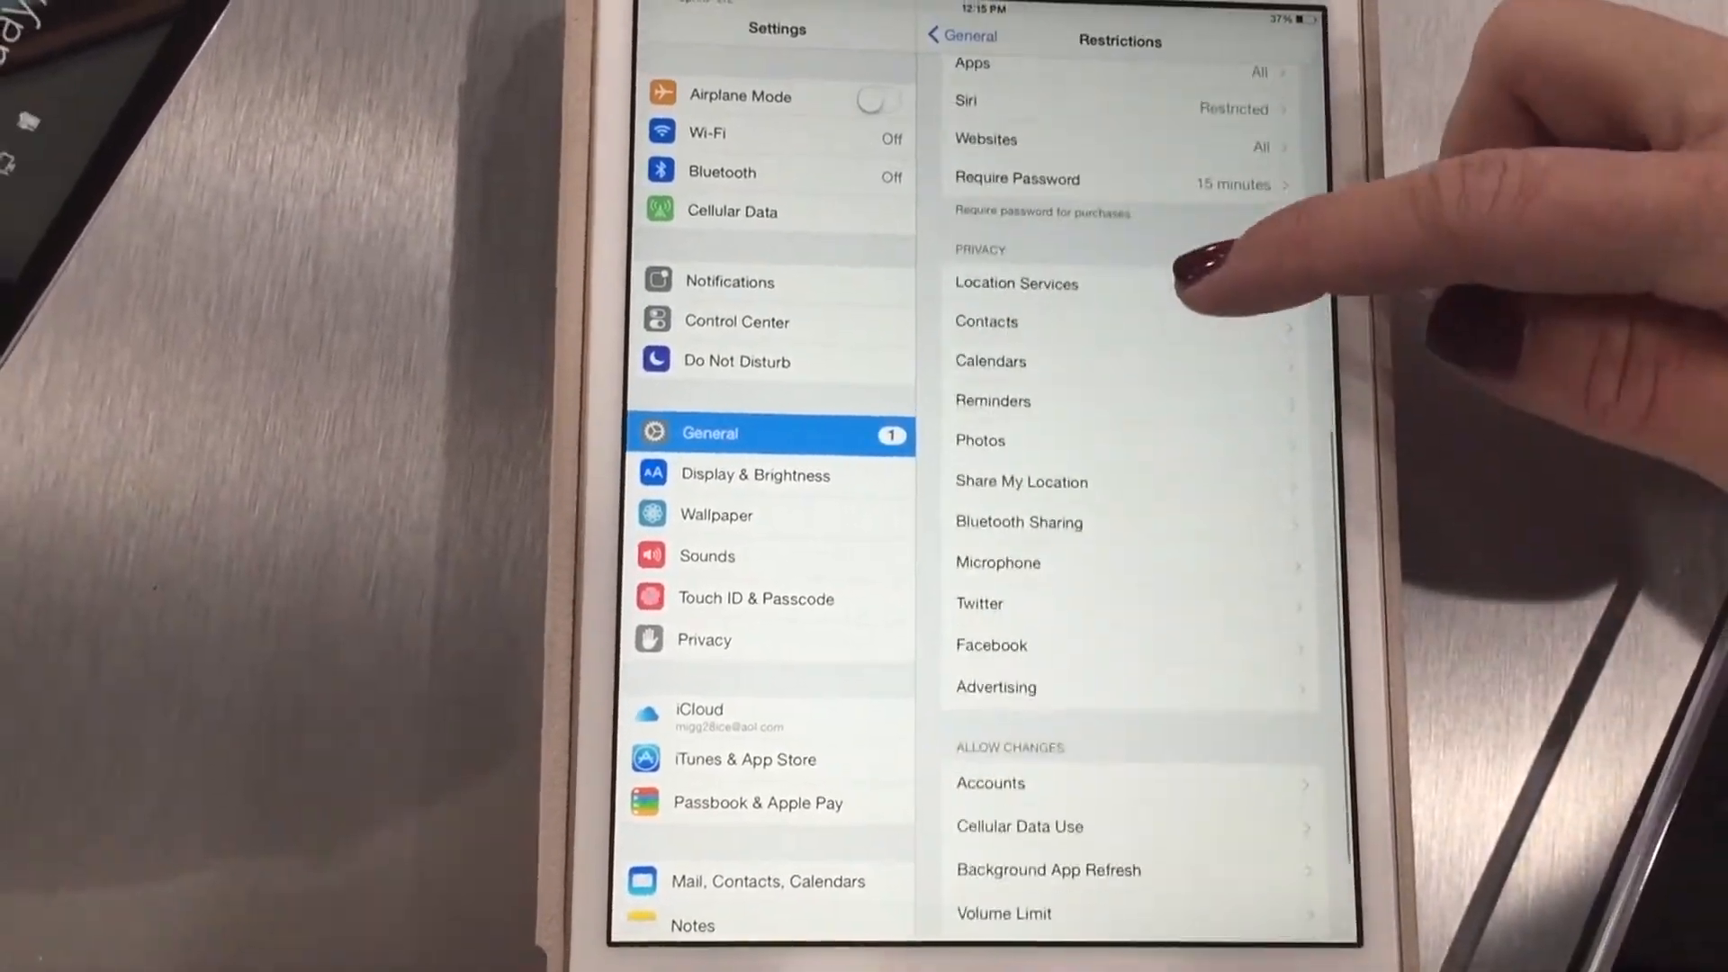
pyautogui.scroll(8, 1188, 473)
pyautogui.scroll(5, 1188, 473)
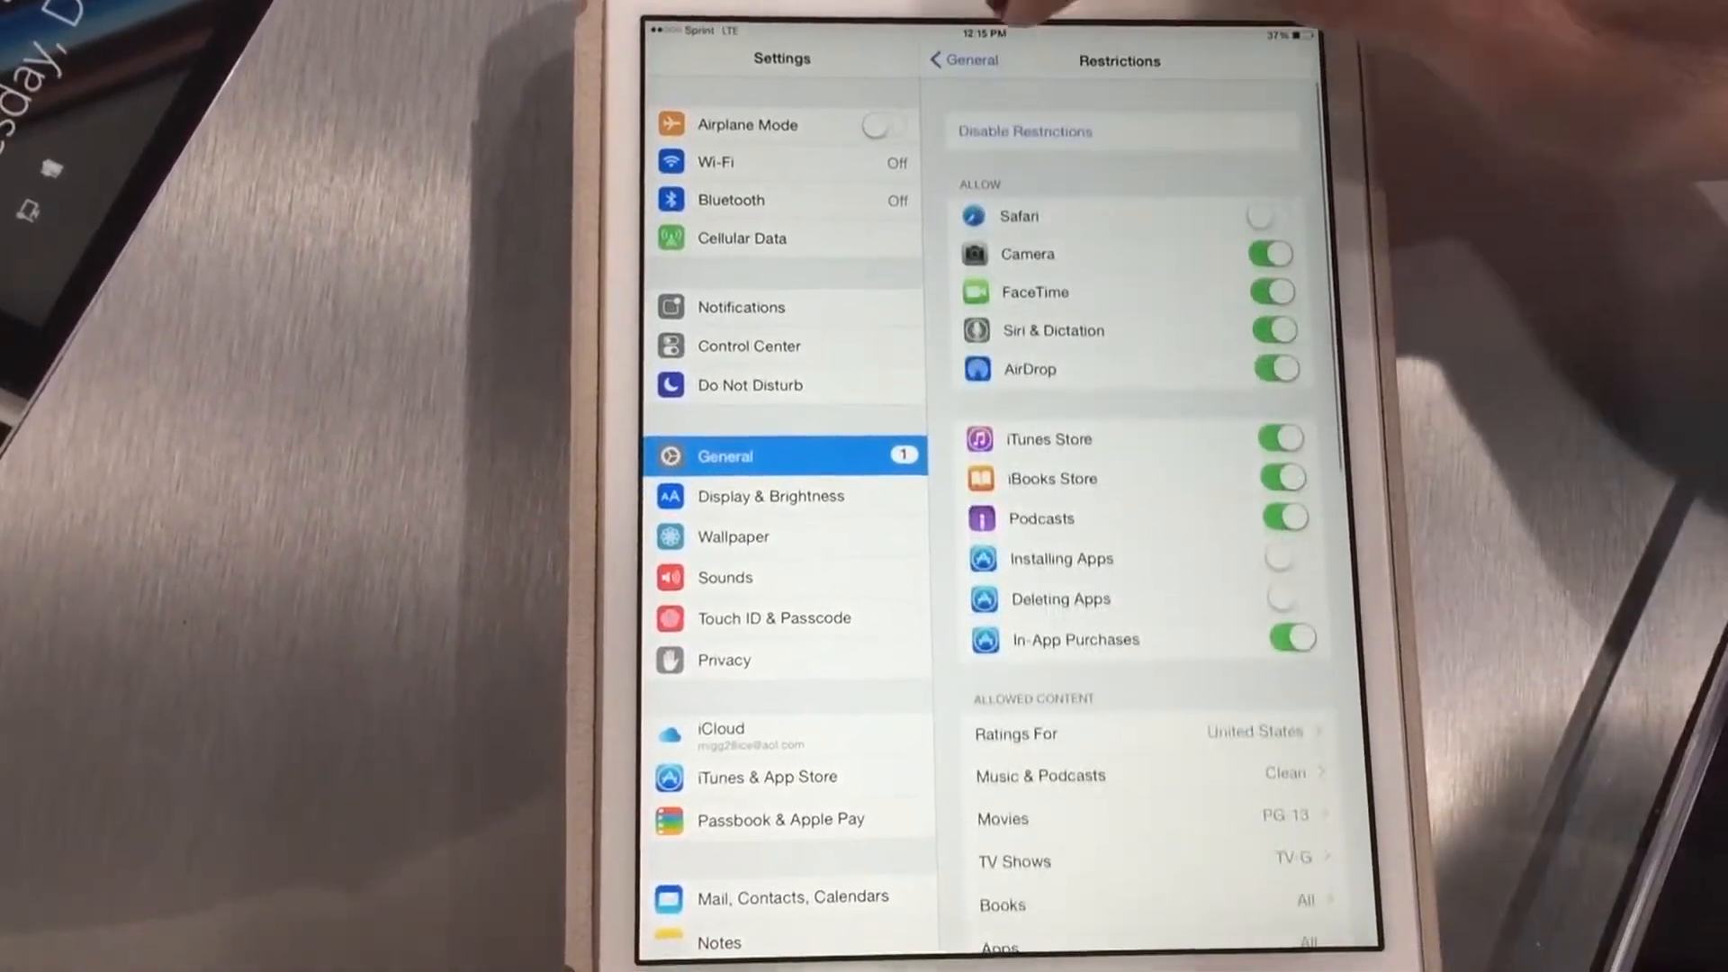